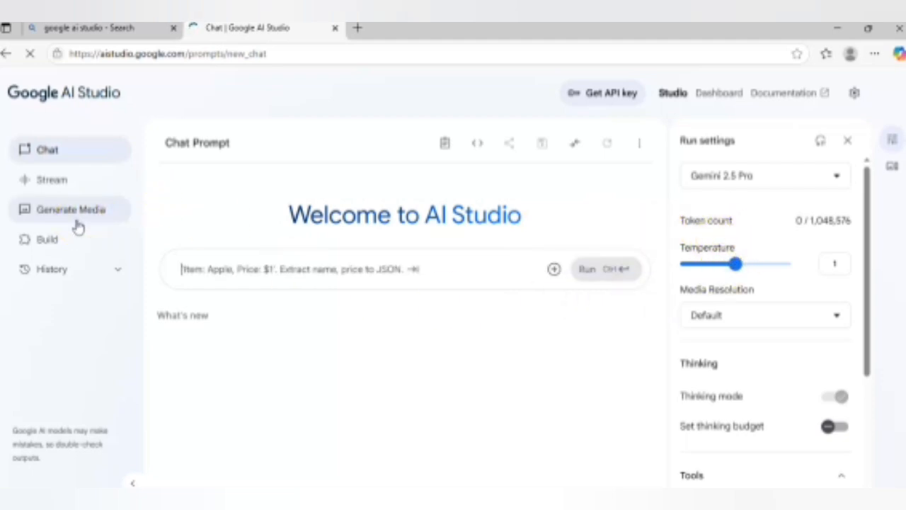
Step: Open the speech generation tool in the Generate Media section
left_click(65, 218)
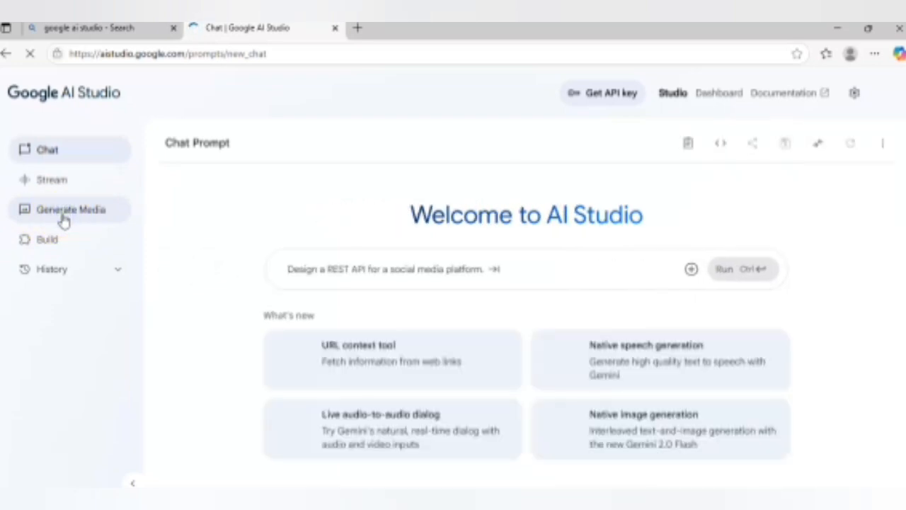
left_click(851, 55)
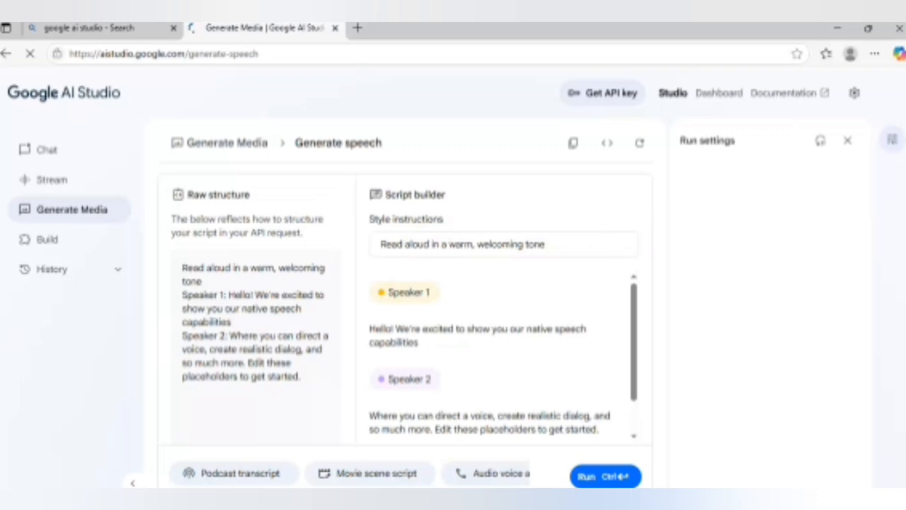
Step: Examine the placeholder Speaker 1 and Speaker 2 dialog and the option for adding dialog in the script builder
scroll(531, 397, "down", 2)
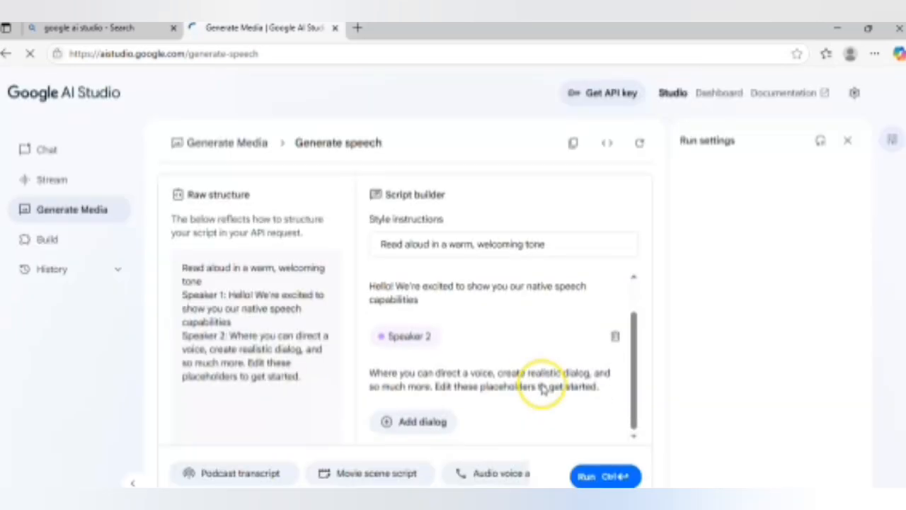
scroll(542, 382, "up", 1)
scroll(542, 382, "down", 1)
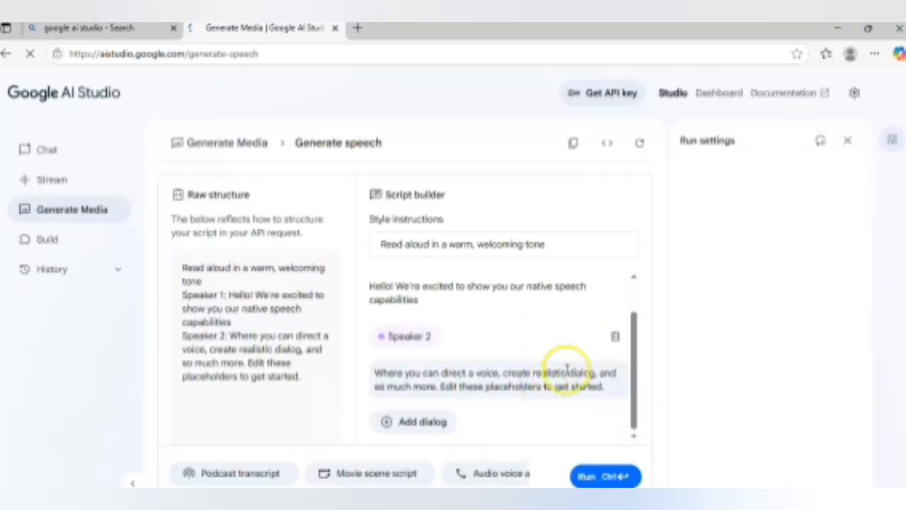
scroll(580, 365, "up", 1)
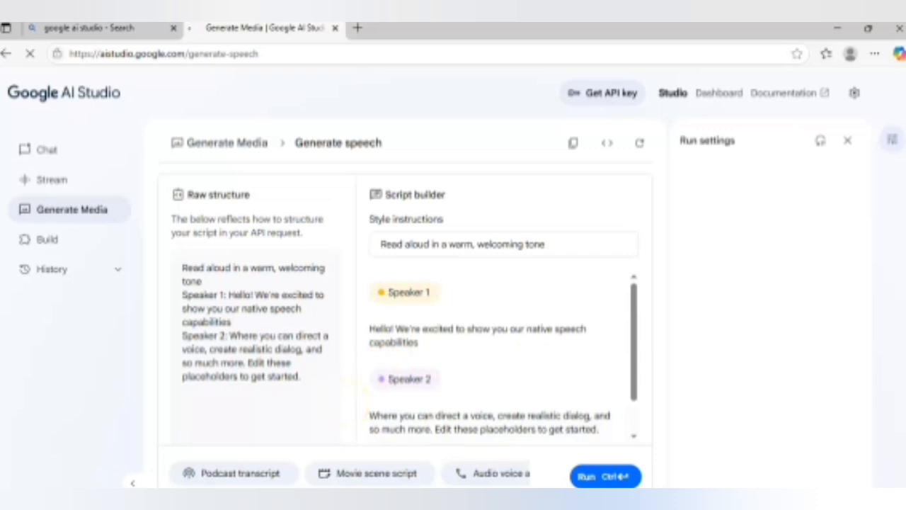
scroll(527, 363, "down", 1)
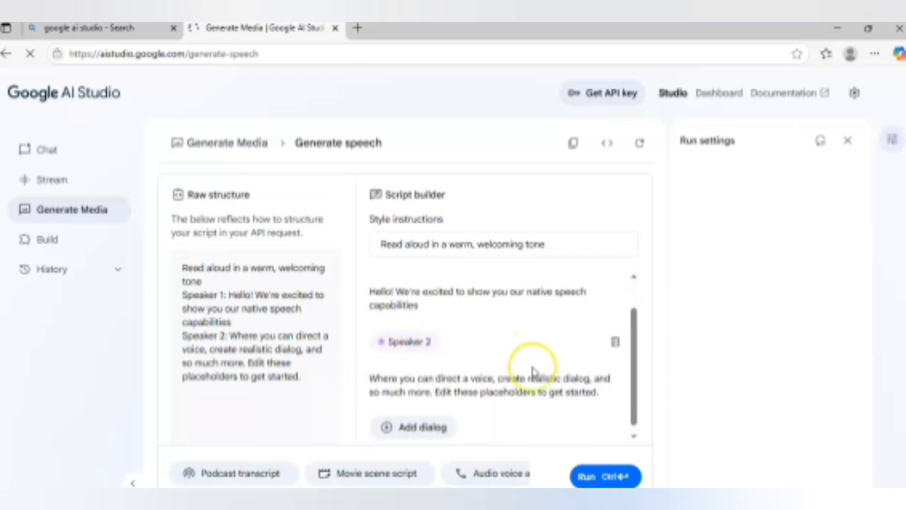
scroll(532, 373, "up", 1)
scroll(532, 372, "down", 1)
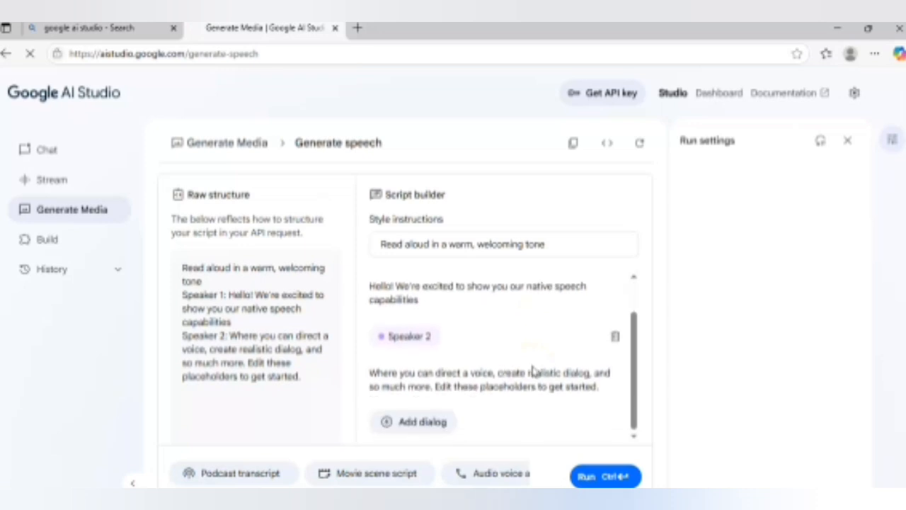
scroll(533, 371, "up", 1)
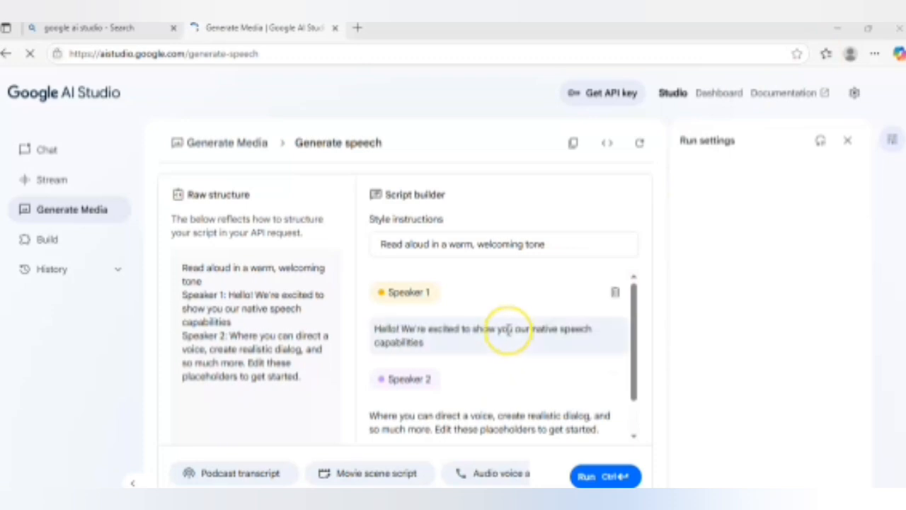
scroll(507, 330, "down", 1)
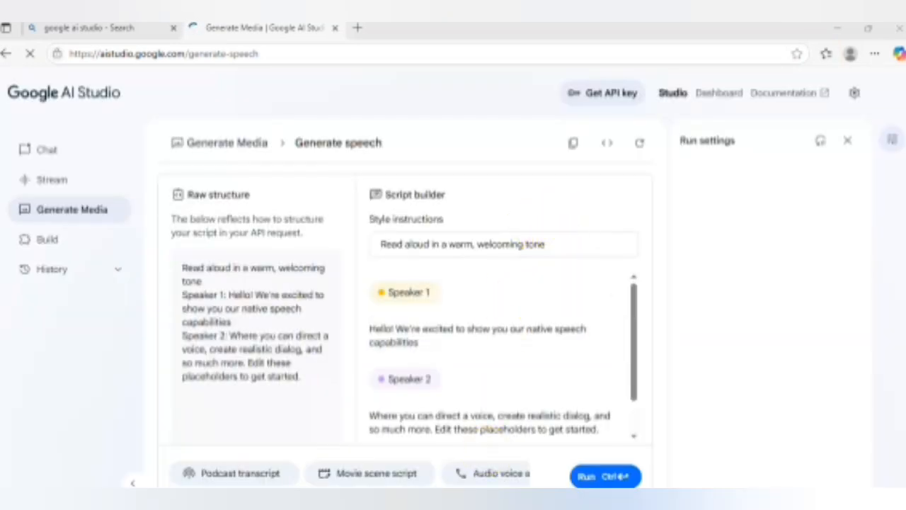
Step: Replace the style instructions with the five bracketed Speaker 1 and Speaker 2 voice instructions from the ChatGPT conversation
mouse_move(501, 506)
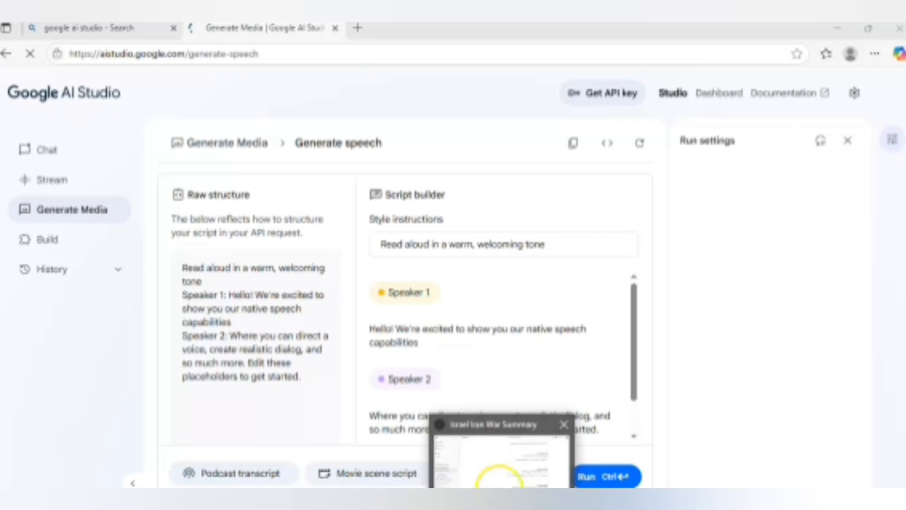
left_click(499, 485)
scroll(653, 262, "up", 5)
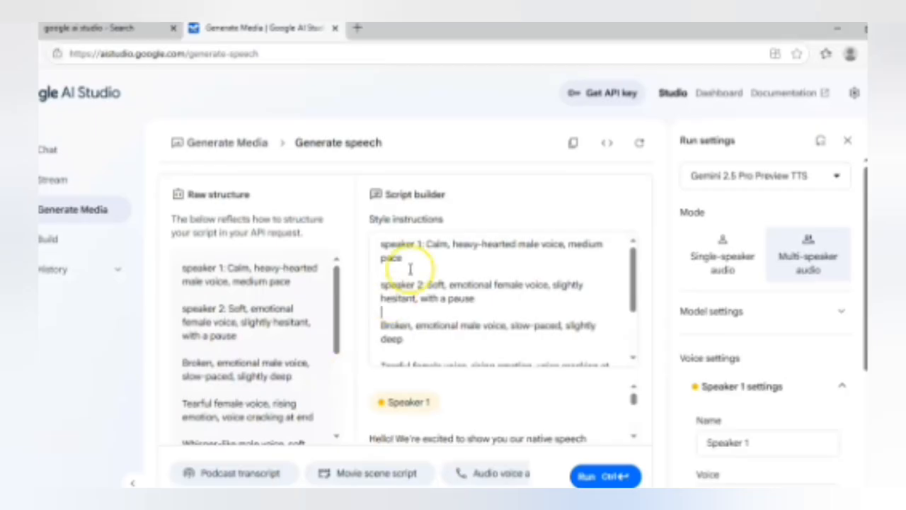
left_click(424, 251)
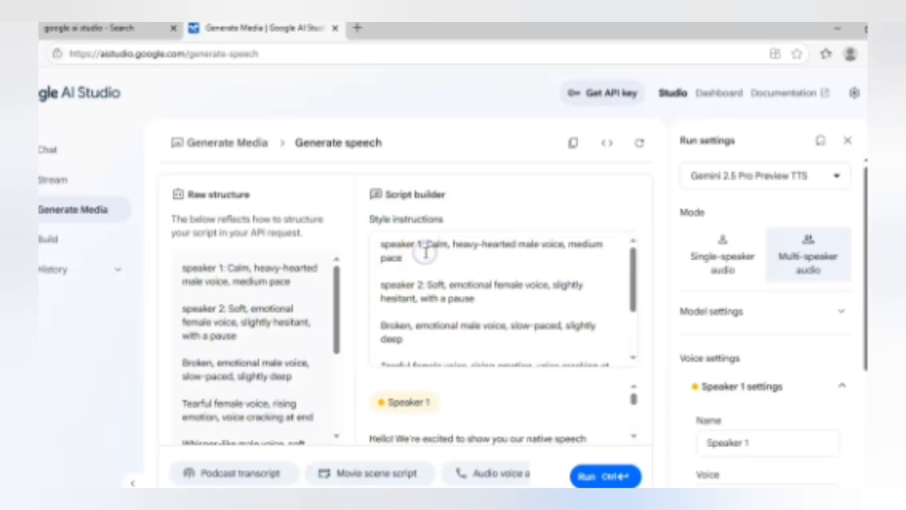
key("ctrl+a")
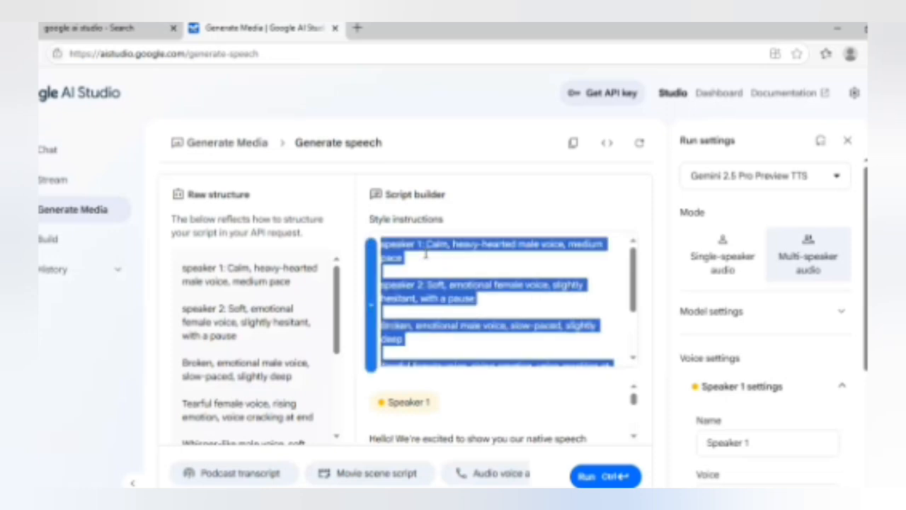
type("[Speaker 1 | Calm, heavy-hearted male voice, medium pace] [Speaker 2 | Soft, emotional female voice, slightly hesitant, with a pause] [Speaker 1 | Broken, emotional male voice, slow-paced, slightly deep] [Speaker 2 | Tearful female voice, rising emotion, voice cracking at end] [Speaker 1 | Whisper-like male voice, soft and final, close mic]")
scroll(509, 344, "down", 1)
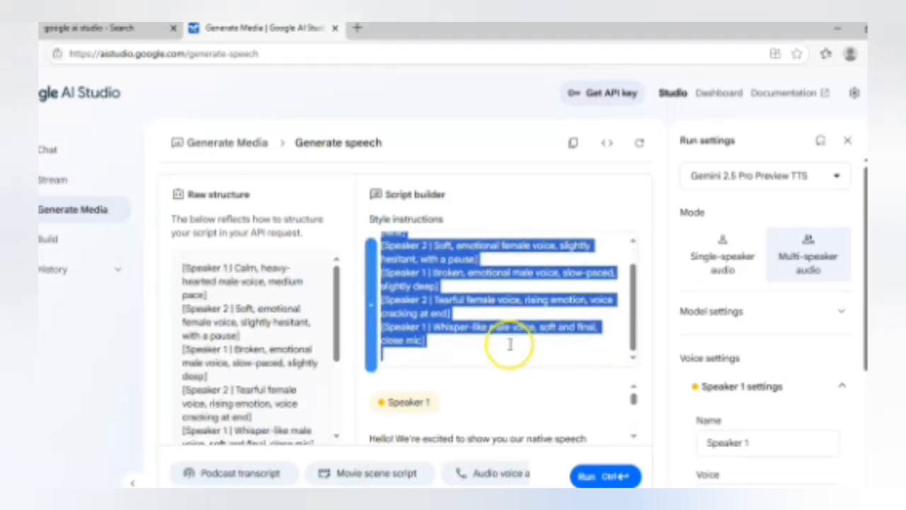
scroll(532, 384, "down", 3)
scroll(542, 388, "up", 3)
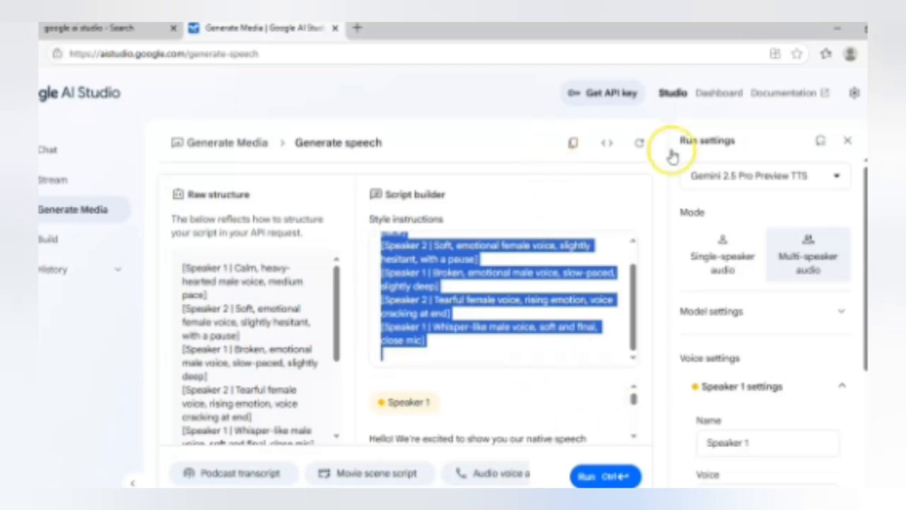
Step: Examine the Speaker 1 voice settings and the Speaker 1 and Speaker 2 dialog blocks below the style instructions
scroll(685, 161, "down", 1)
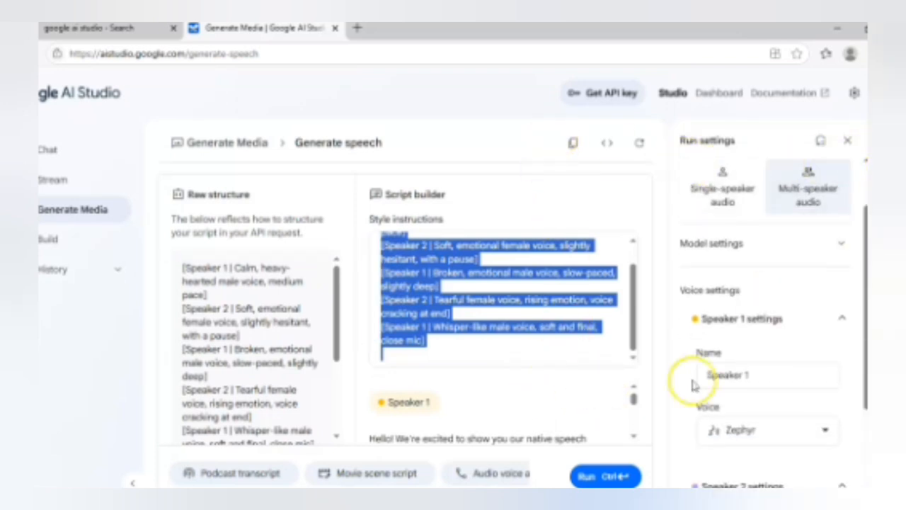
double_click(570, 359)
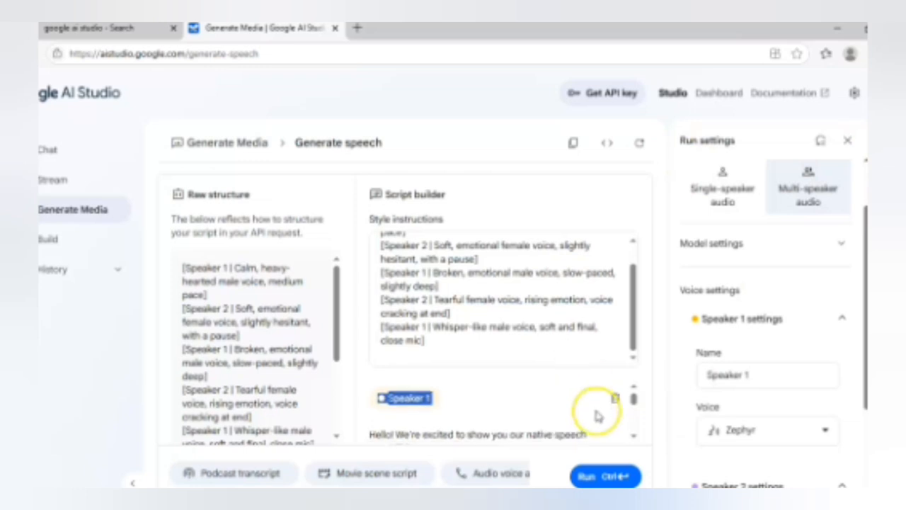
scroll(602, 417, "down", 2)
scroll(552, 418, "up", 2)
scroll(551, 417, "down", 2)
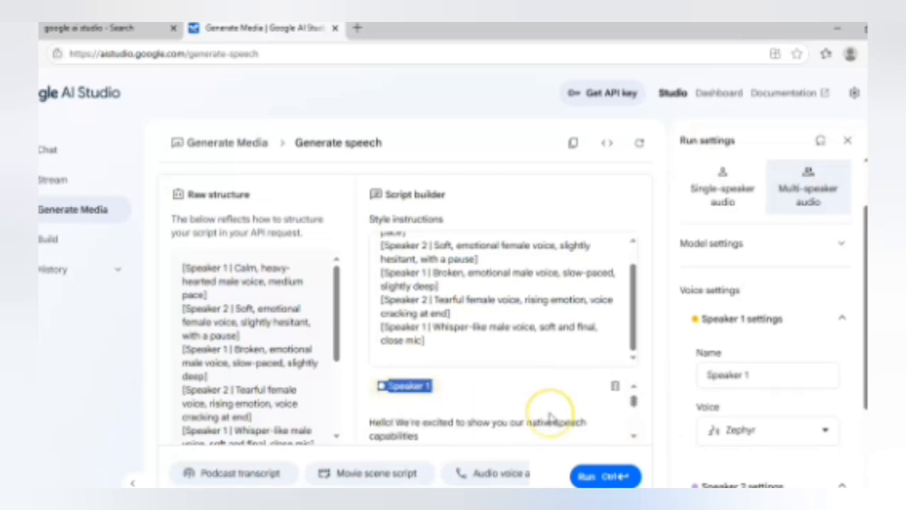
scroll(550, 417, "up", 2)
scroll(550, 417, "down", 1)
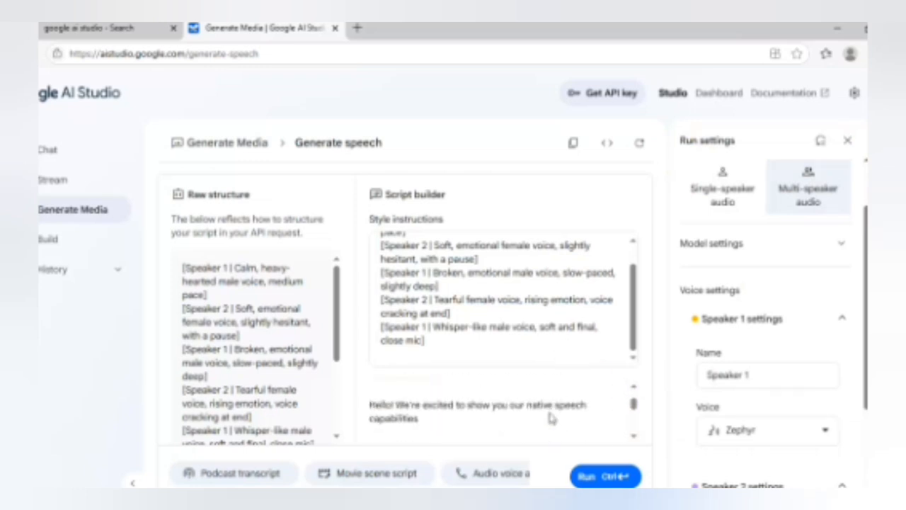
scroll(551, 417, "up", 1)
scroll(551, 418, "down", 2)
scroll(551, 418, "up", 2)
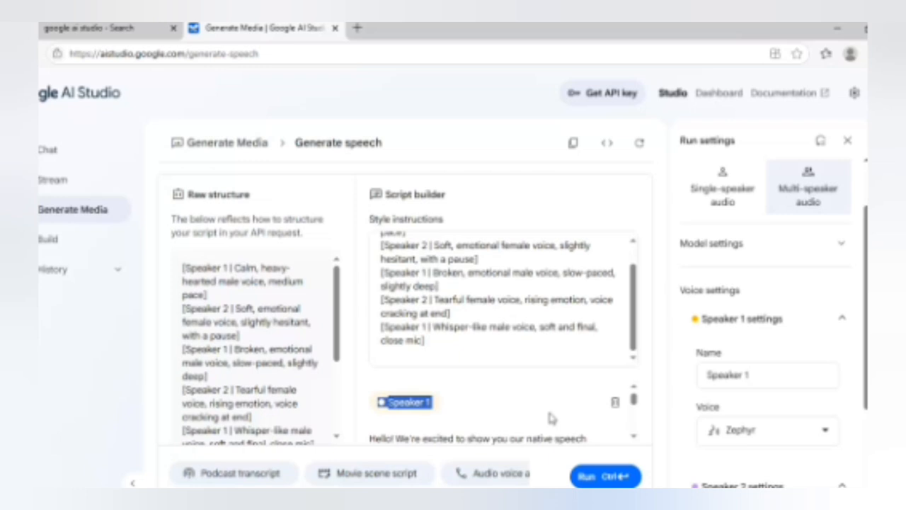
scroll(551, 418, "down", 2)
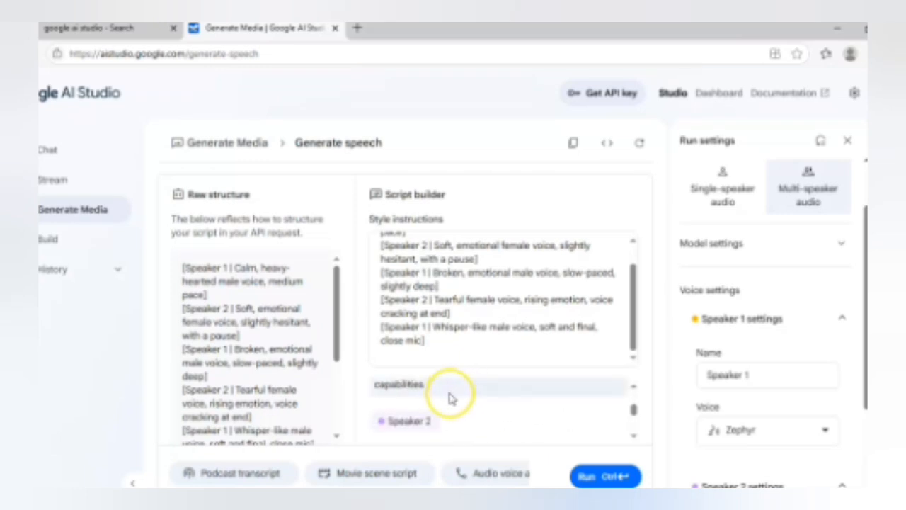
Step: Switch to ChatGPT and select the hero's line "I didn't come to say goodbye... I came to thank you — for everything" in "The Last Goodbye"
left_click(511, 501)
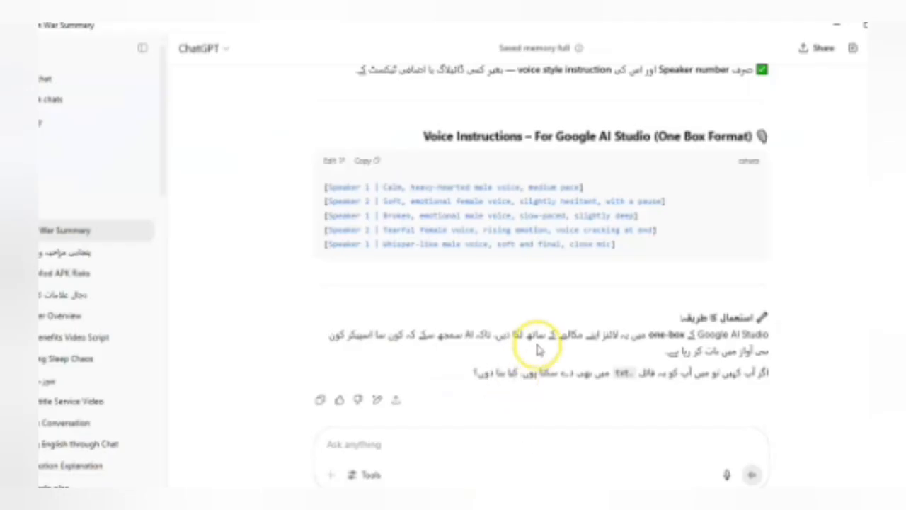
scroll(587, 331, "down", 1)
scroll(585, 331, "down", 10)
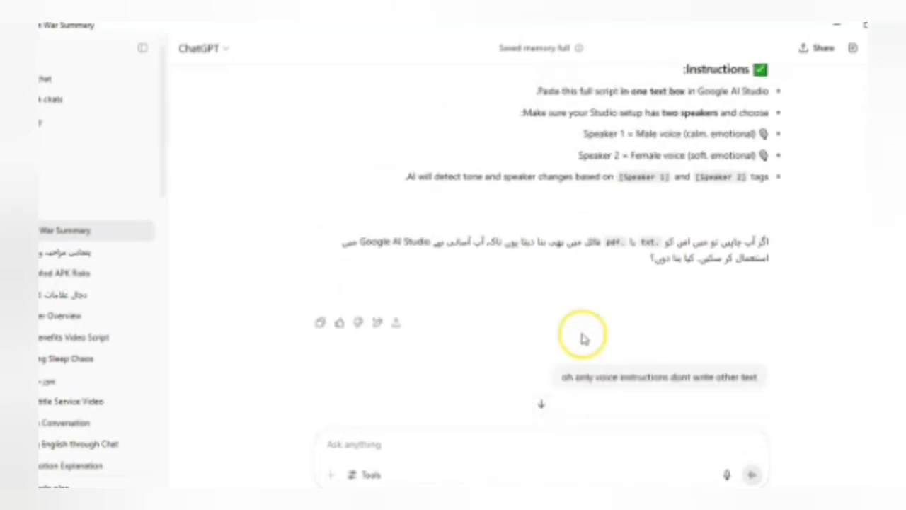
scroll(583, 331, "down", 15)
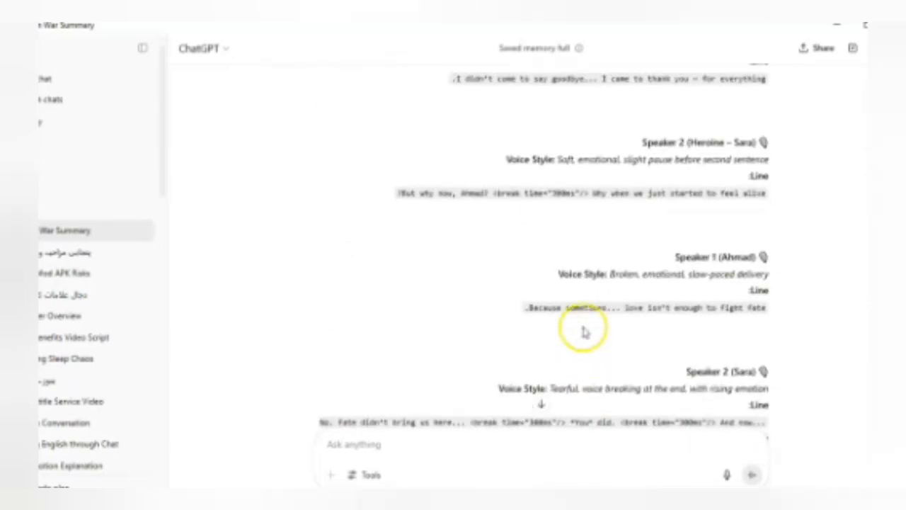
scroll(583, 327, "up", 15)
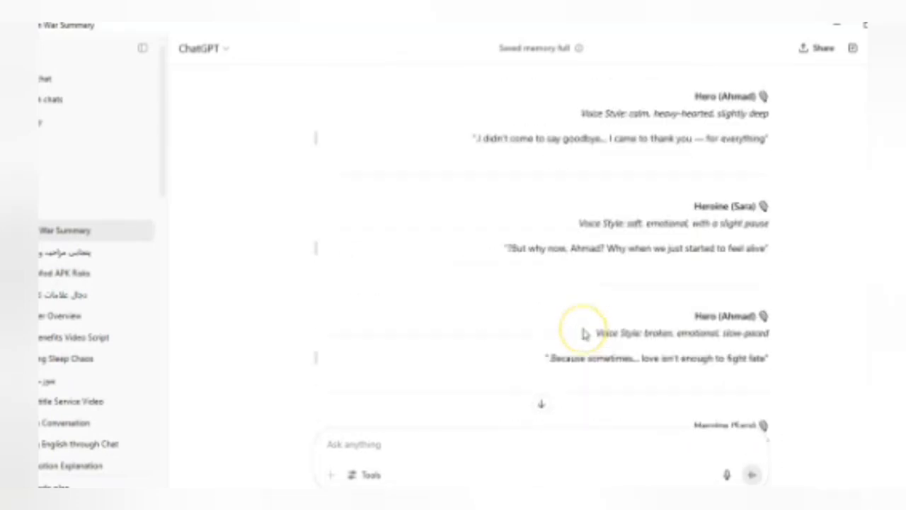
scroll(584, 332, "up", 3)
scroll(616, 330, "down", 1)
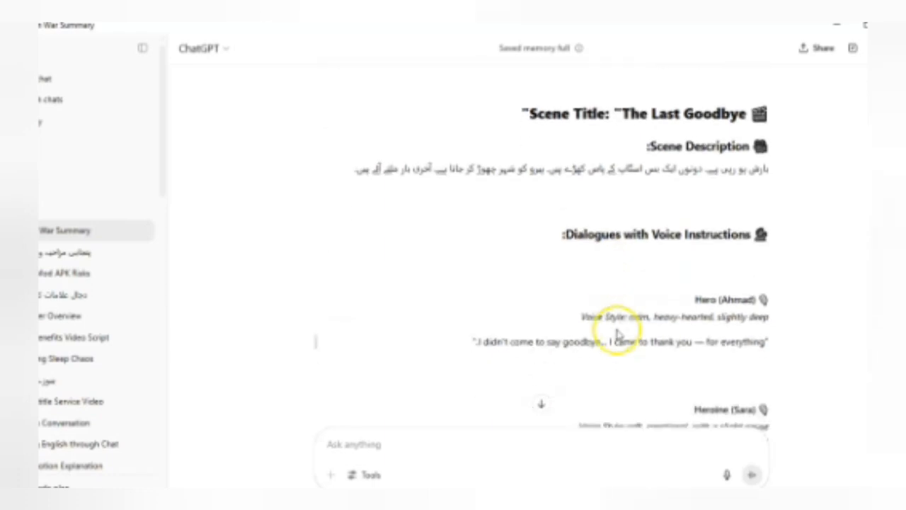
left_click(462, 341)
mouse_move(462, 342)
left_mouse_down()
mouse_move(550, 336)
mouse_move(469, 340)
mouse_move(477, 344)
left_mouse_up()
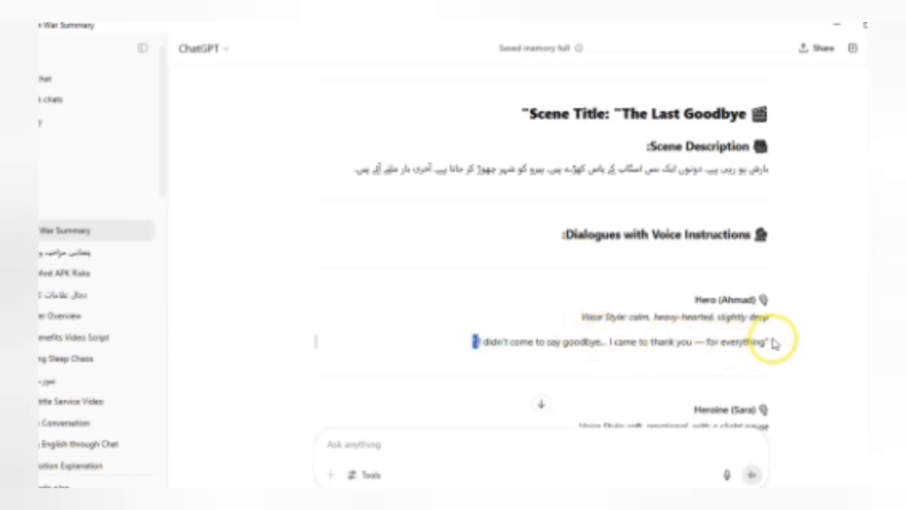
left_click(751, 344, "shift")
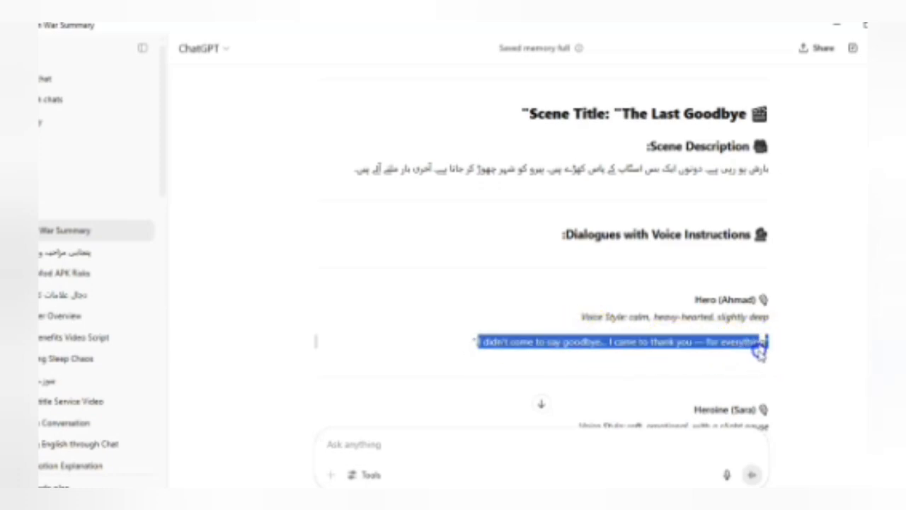
triple_click(764, 354)
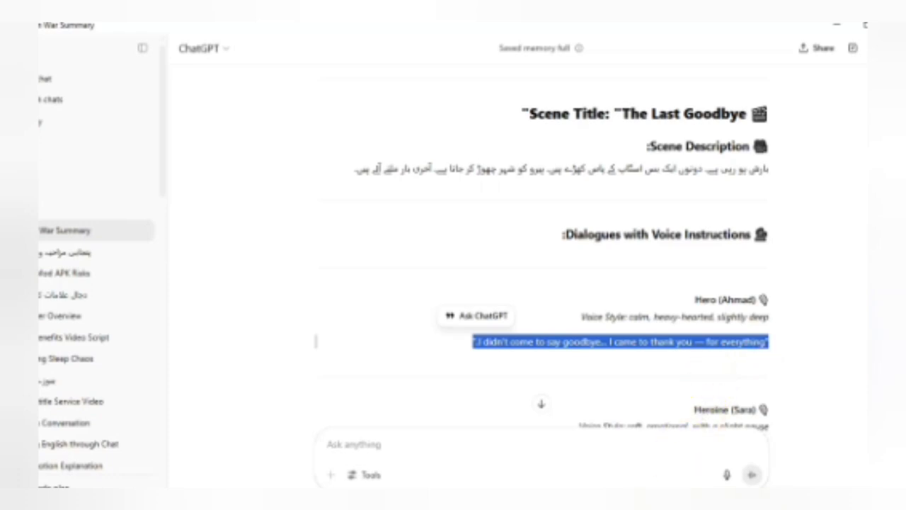
Step: Return to Google AI Studio and replace Speaker 1's placeholder dialog with the hero's line from ChatGPT
mouse_move(312, 499)
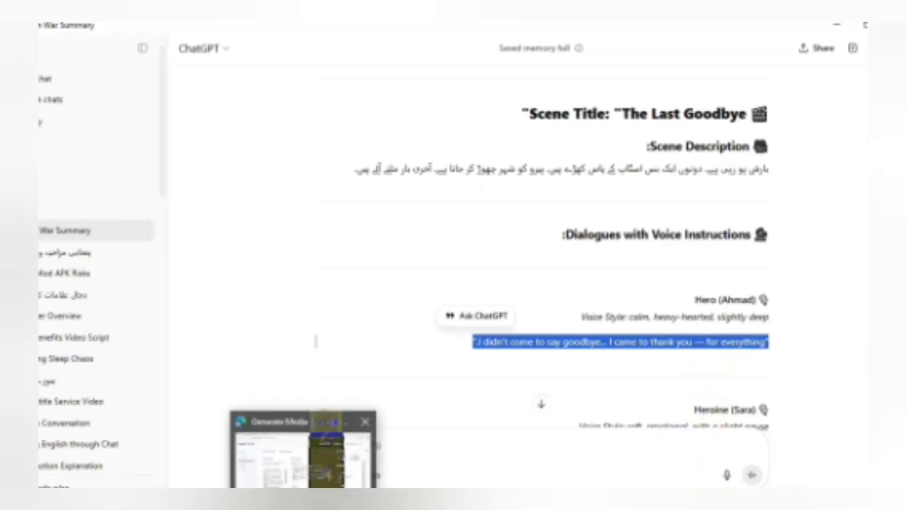
left_click(291, 476)
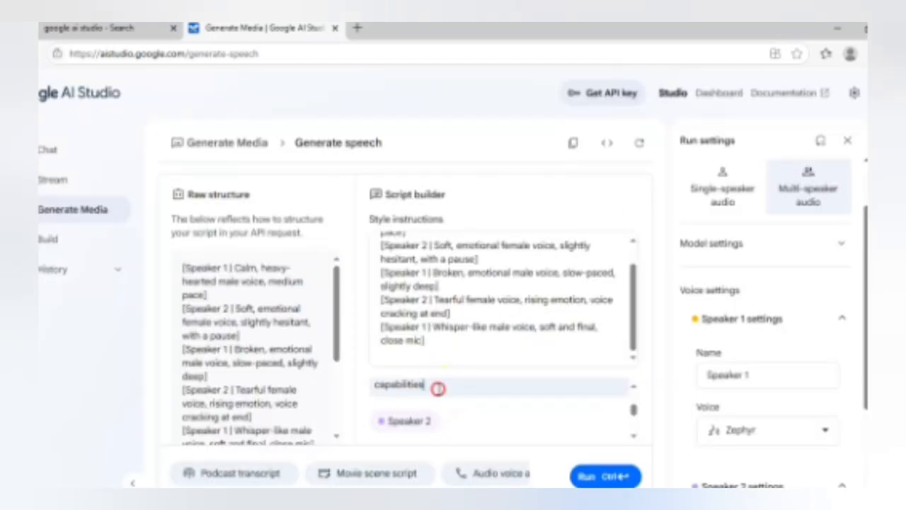
right_click(437, 389)
left_click(427, 399)
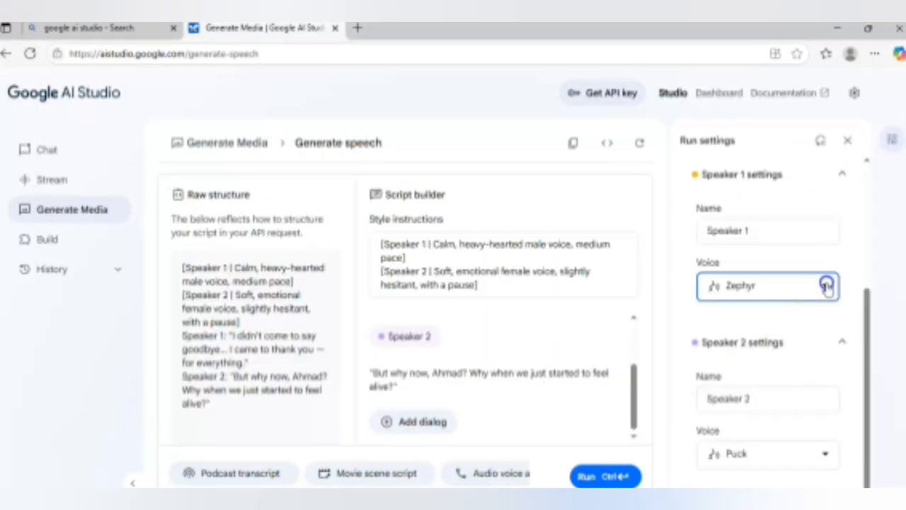
Step: Preview the Charon voice and assign it to Speaker 1
left_click(823, 284)
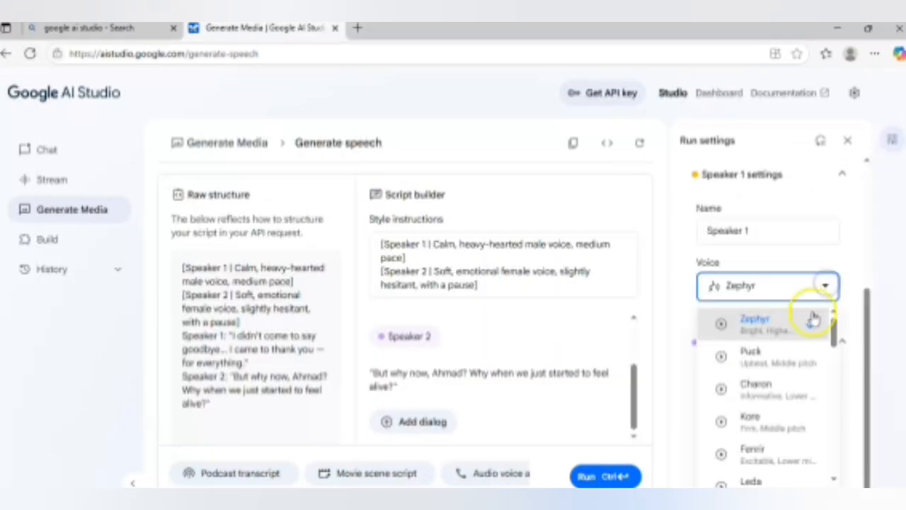
left_click(721, 389)
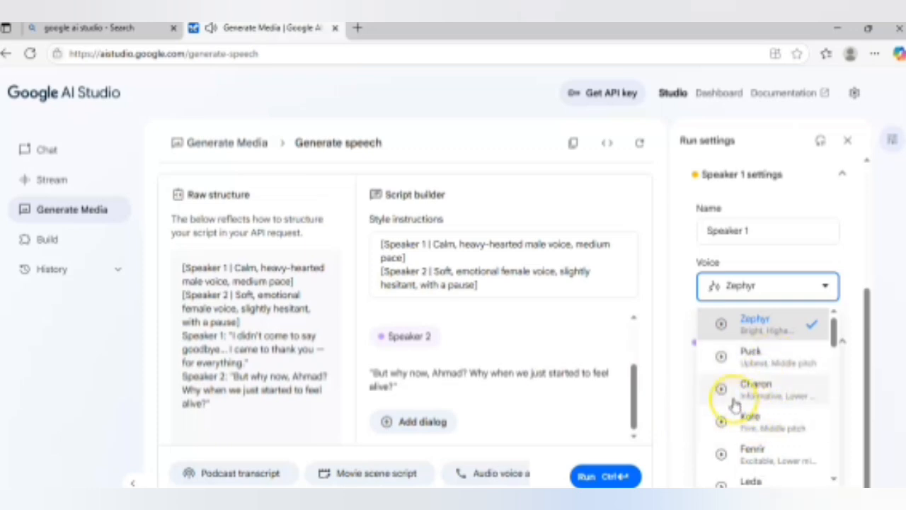
left_click(750, 390)
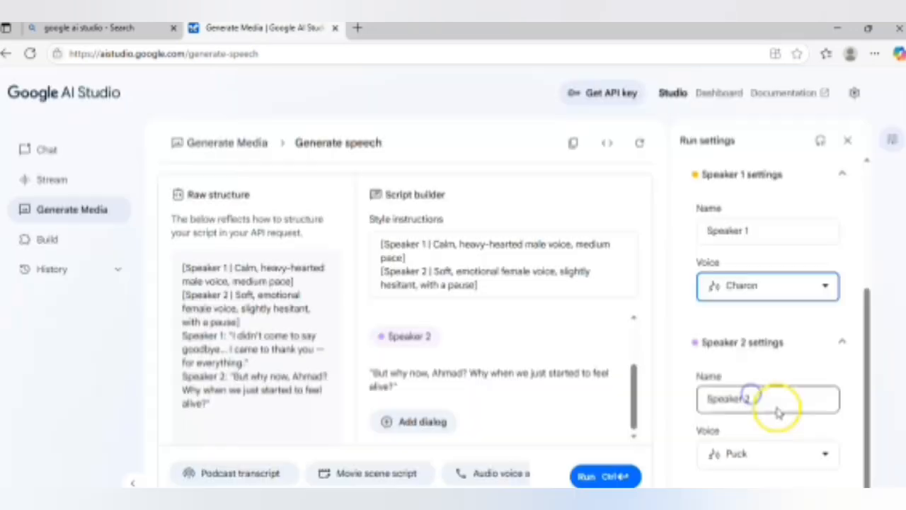
Step: Preview the Zephyr, Charon, Kore and Leda voices for Speaker 2
left_click(827, 456)
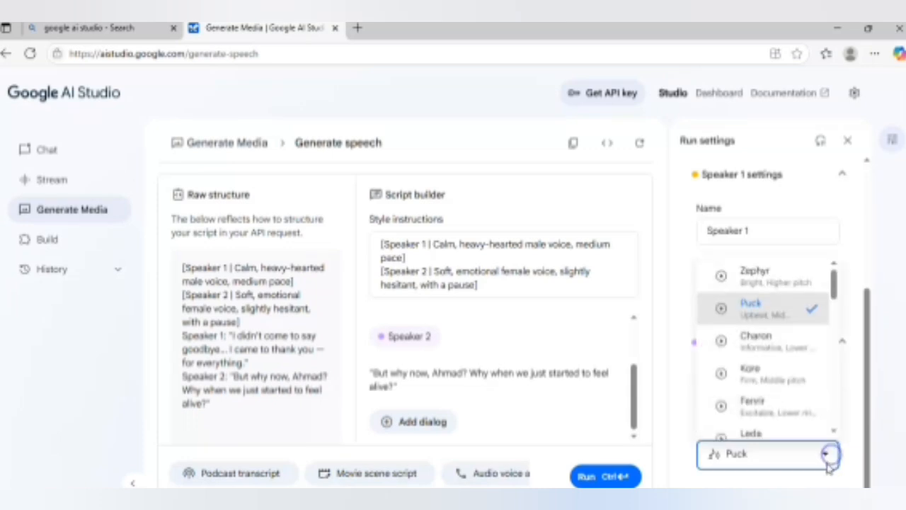
scroll(778, 375, "down", 3)
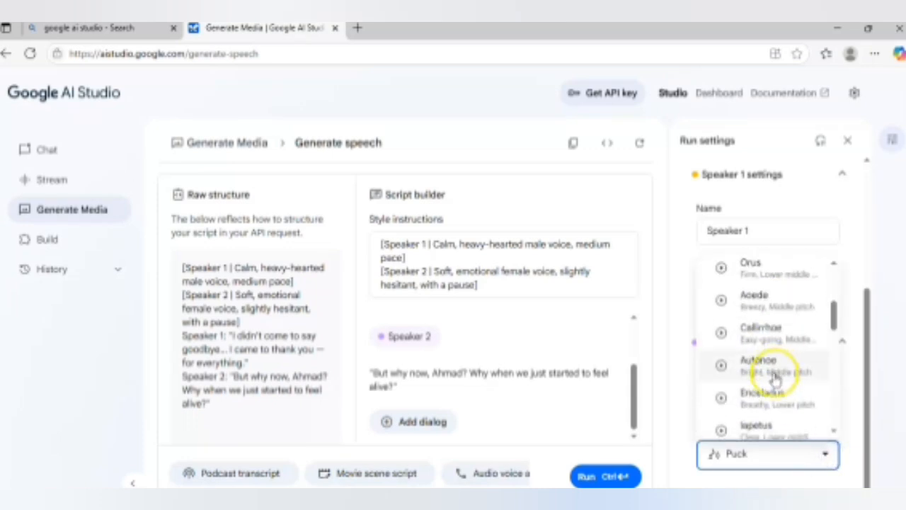
scroll(771, 378, "up", 3)
left_click(722, 277)
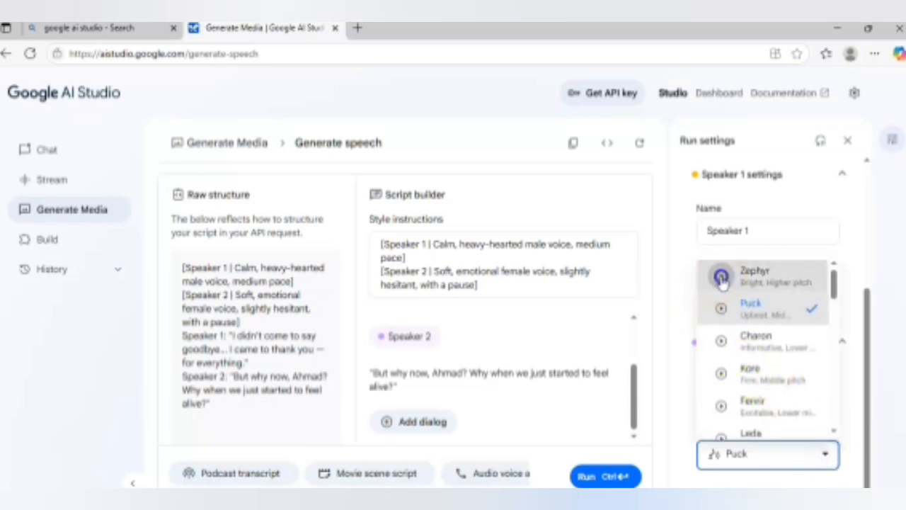
left_click(722, 344)
left_click(722, 373)
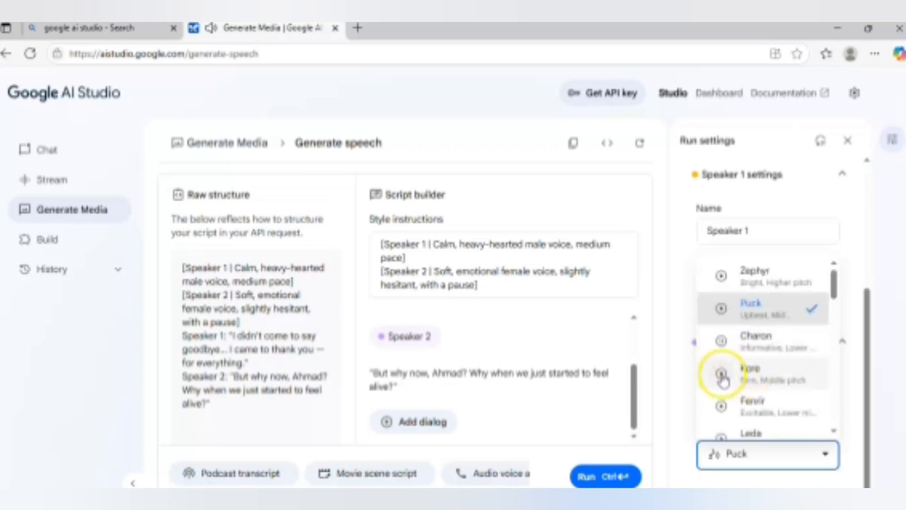
scroll(751, 379, "down", 2)
left_click(723, 302)
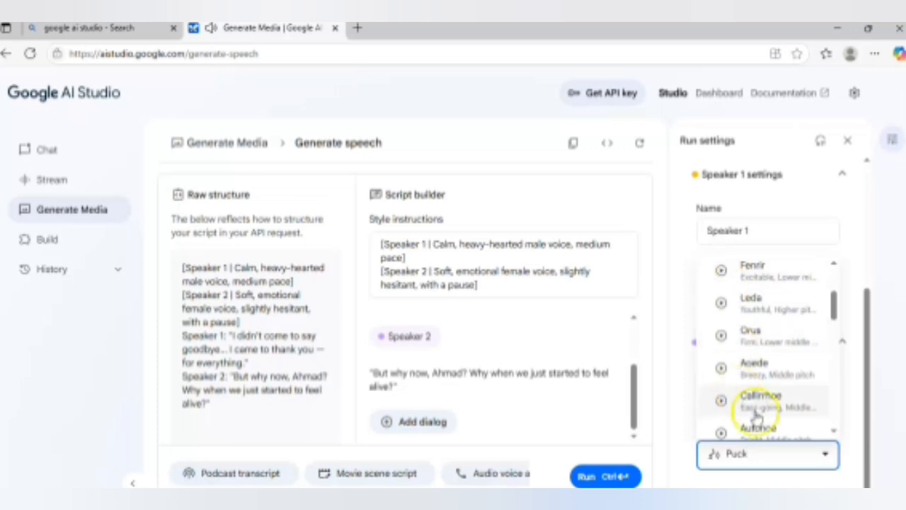
left_click(820, 459)
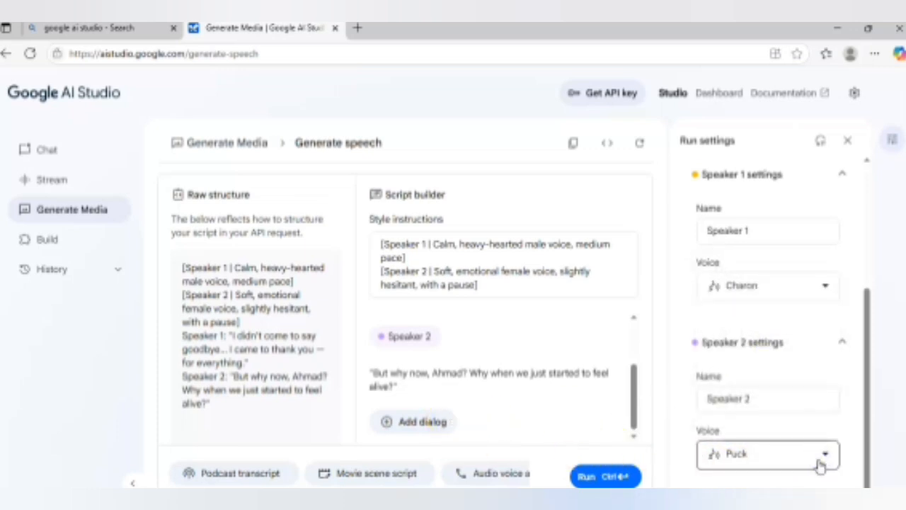
left_click(598, 374)
left_click(600, 436)
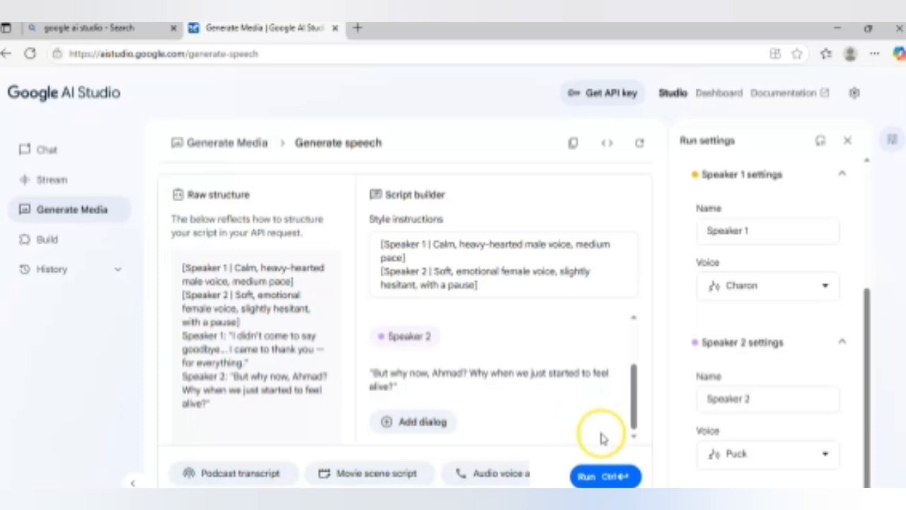
left_click(817, 458)
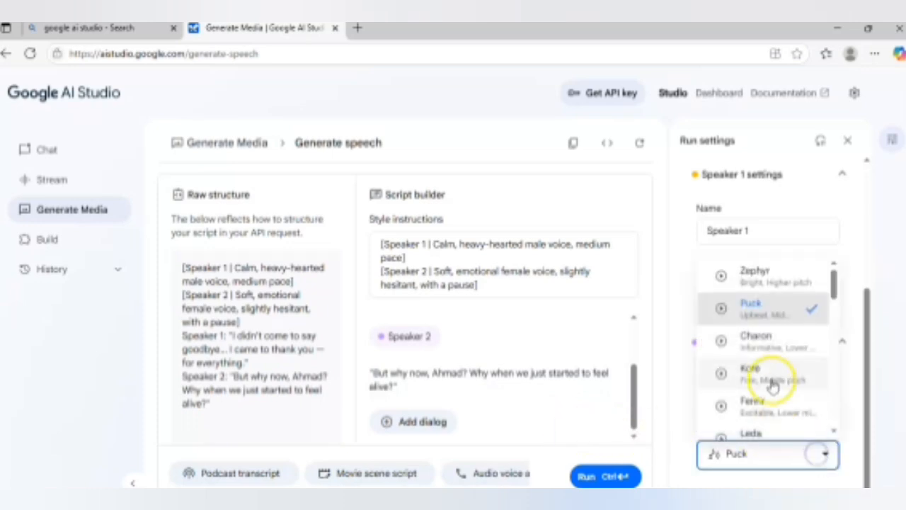
left_click(788, 460)
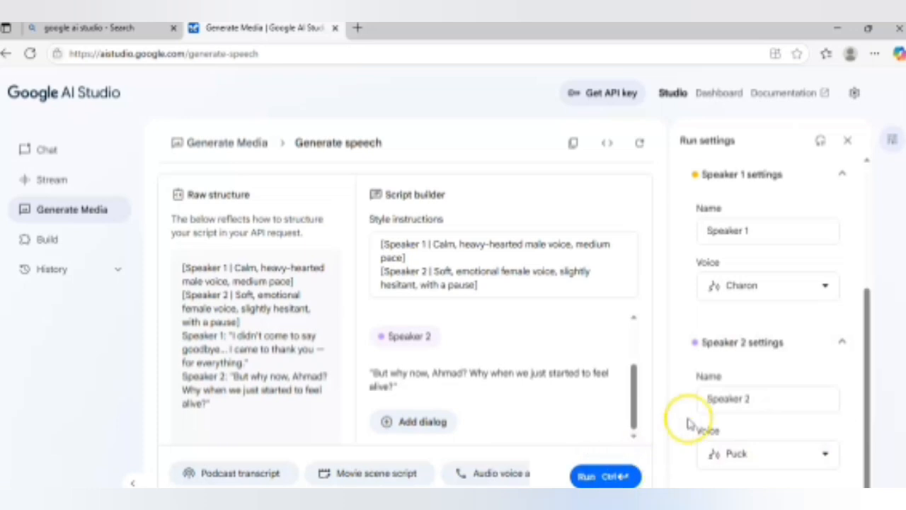
left_click(835, 226)
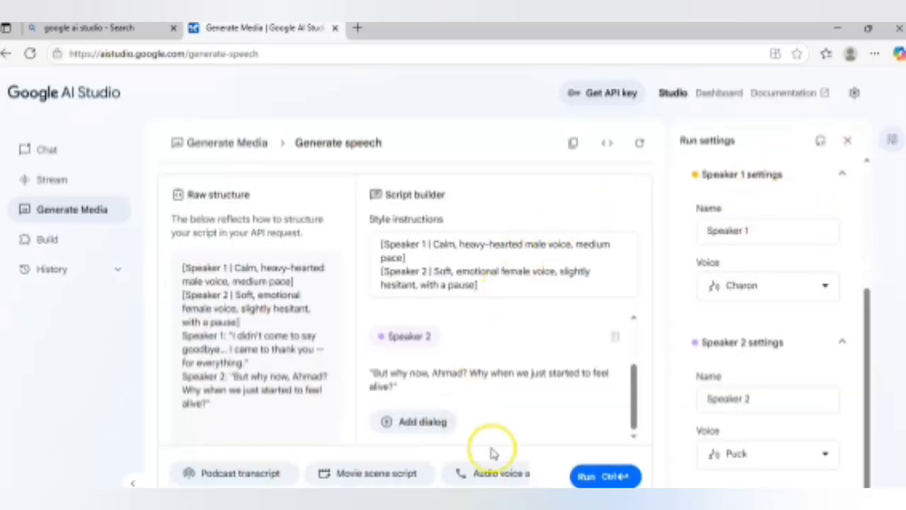
Step: Generate the two-speaker dialog audio and download it as a WAV file
left_click(598, 478)
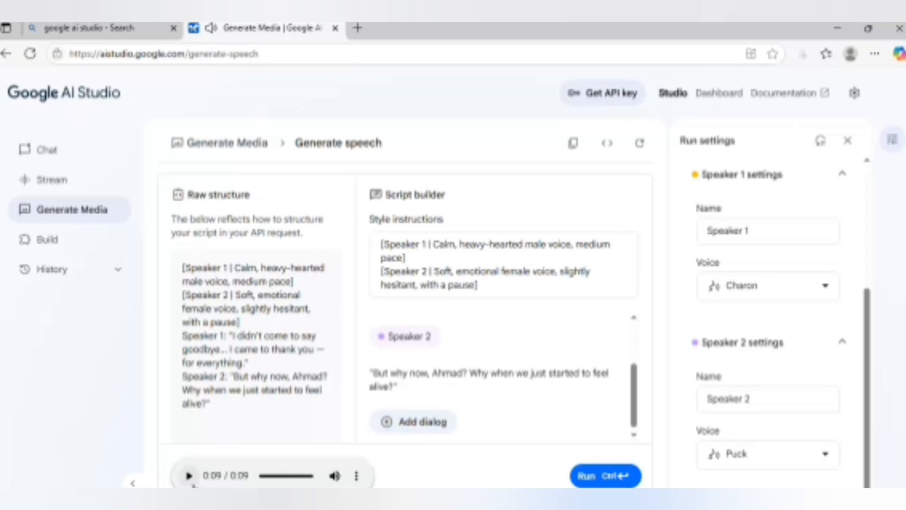
left_click(358, 476)
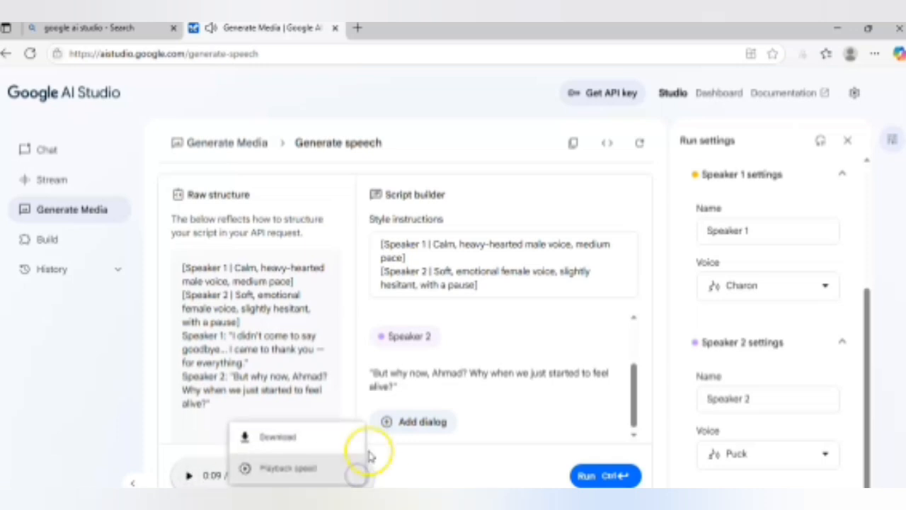
left_click(286, 440)
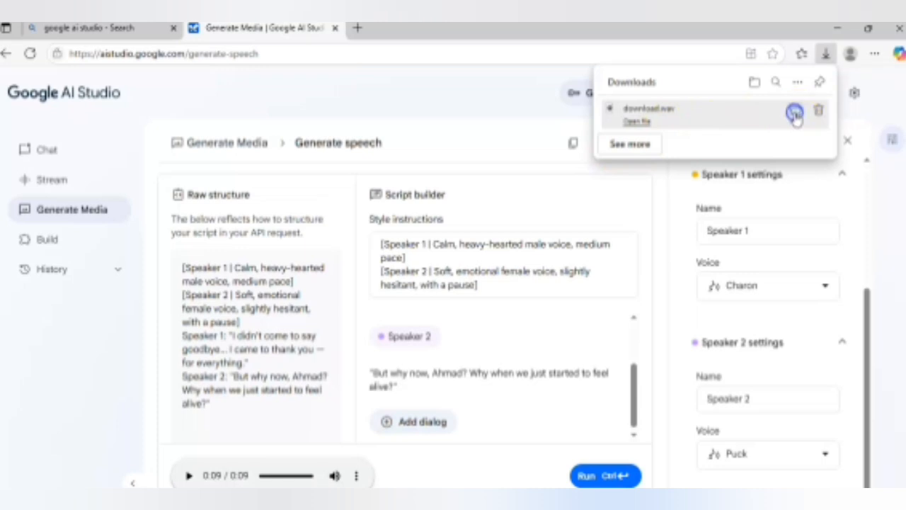
Step: Show the downloaded audio file in its folder, then close the folder window and the downloads list
left_click(794, 113)
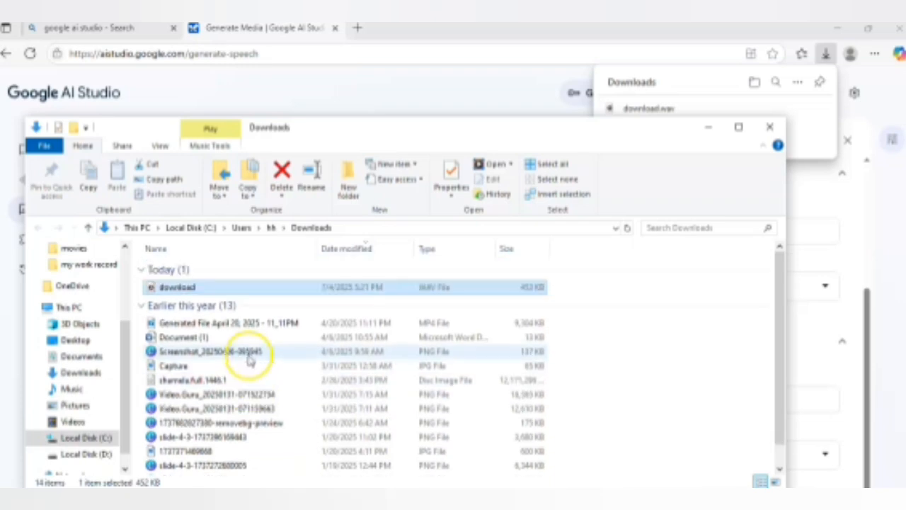
left_click(768, 129)
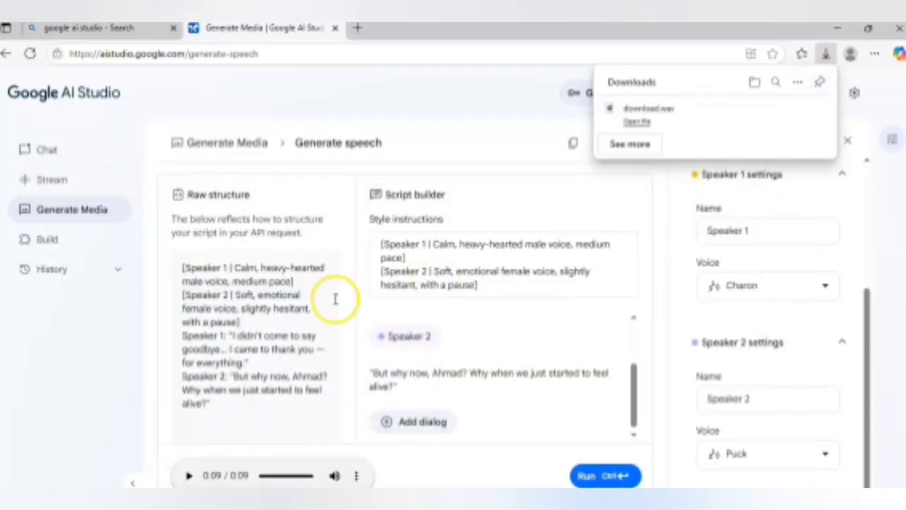
left_click(220, 232)
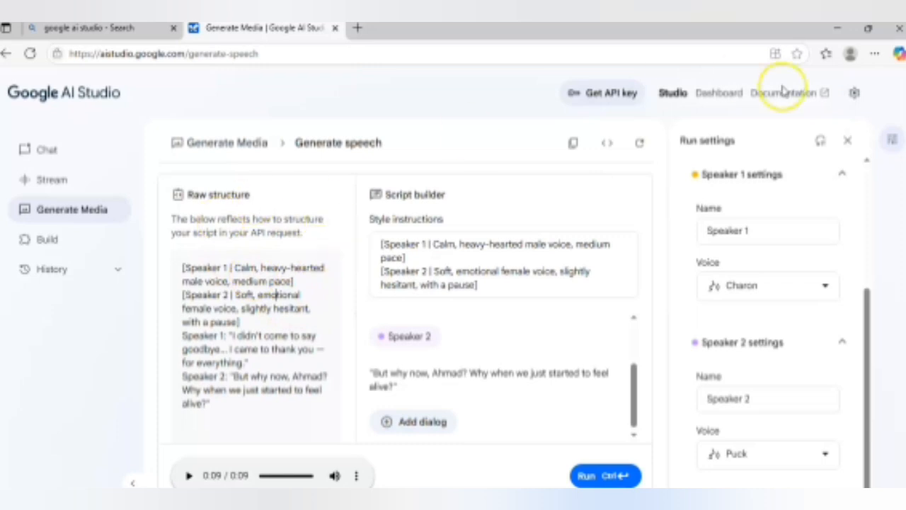
Step: Switch the speech generation mode to single-speaker audio and look over its style instructions and text fields
left_click(844, 176)
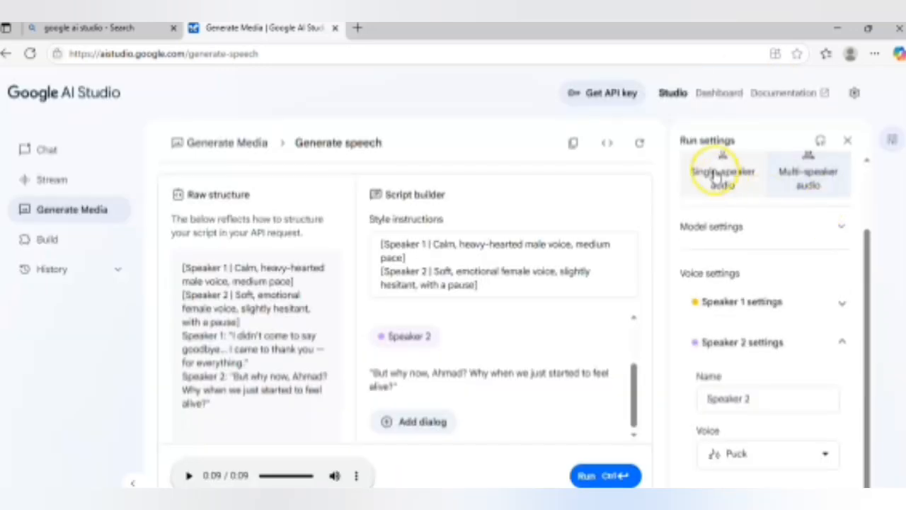
left_click(720, 157)
left_click(265, 274)
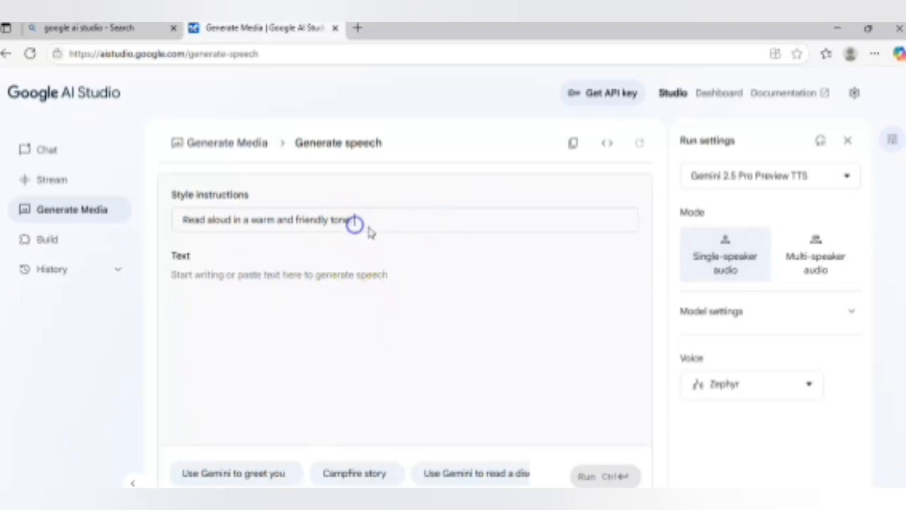
left_click_drag(376, 223, 236, 221)
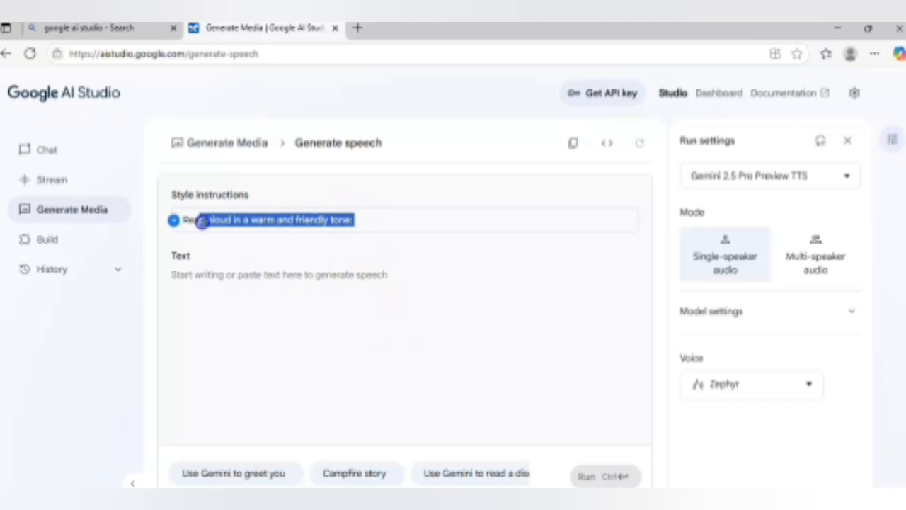
left_click(392, 307)
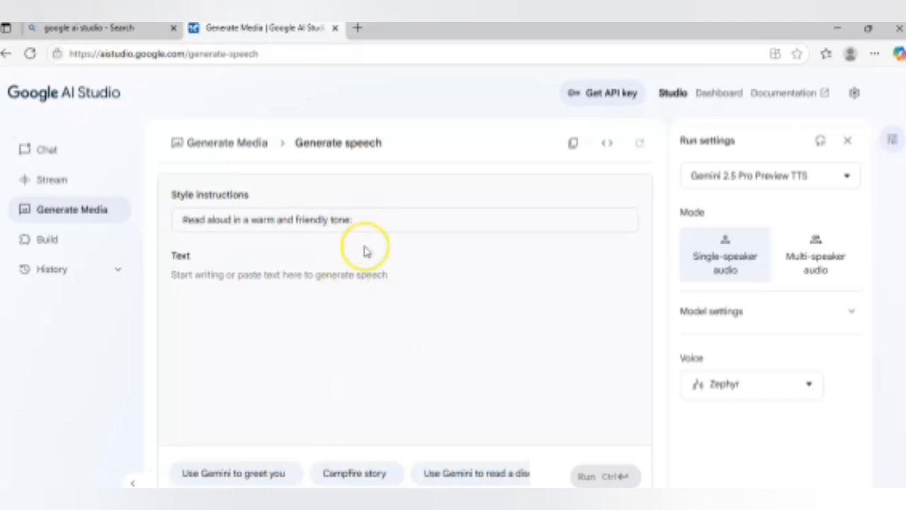